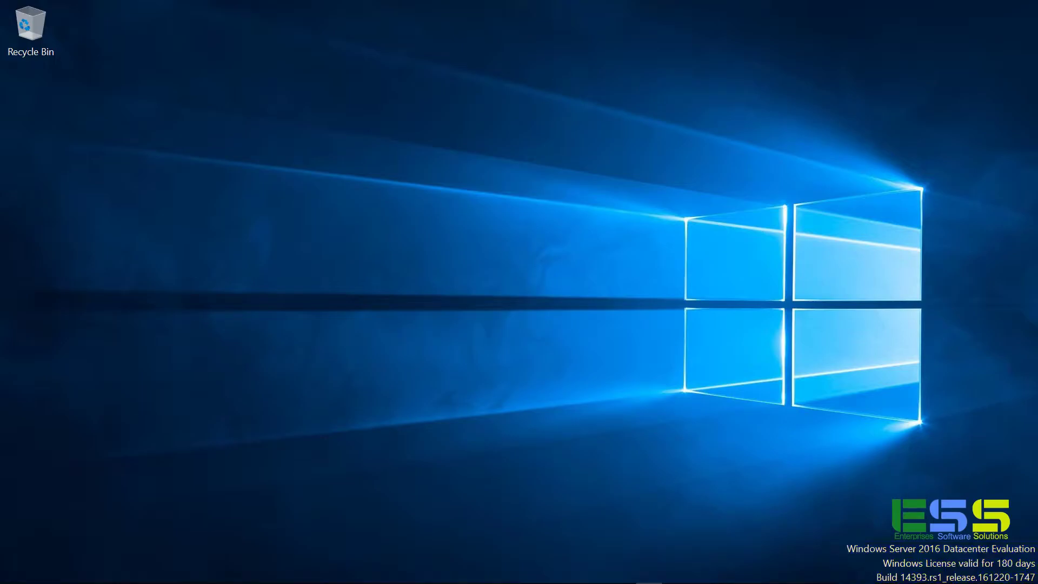
# Open Settings' Activation page showing Windows Server 2016 Datacenter Evaluation as activated.
pyautogui.press('super')
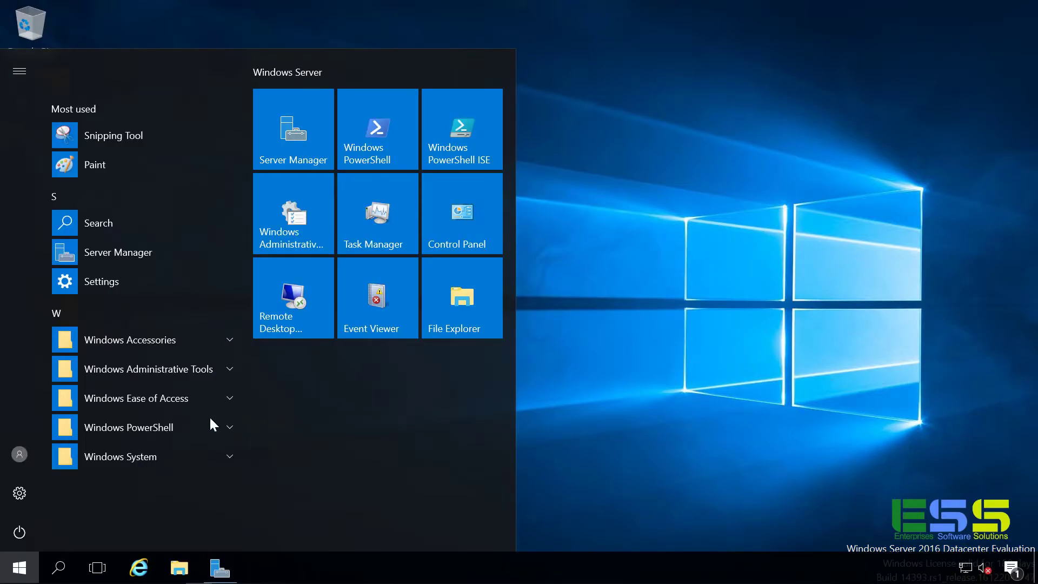
pyautogui.click(21, 493)
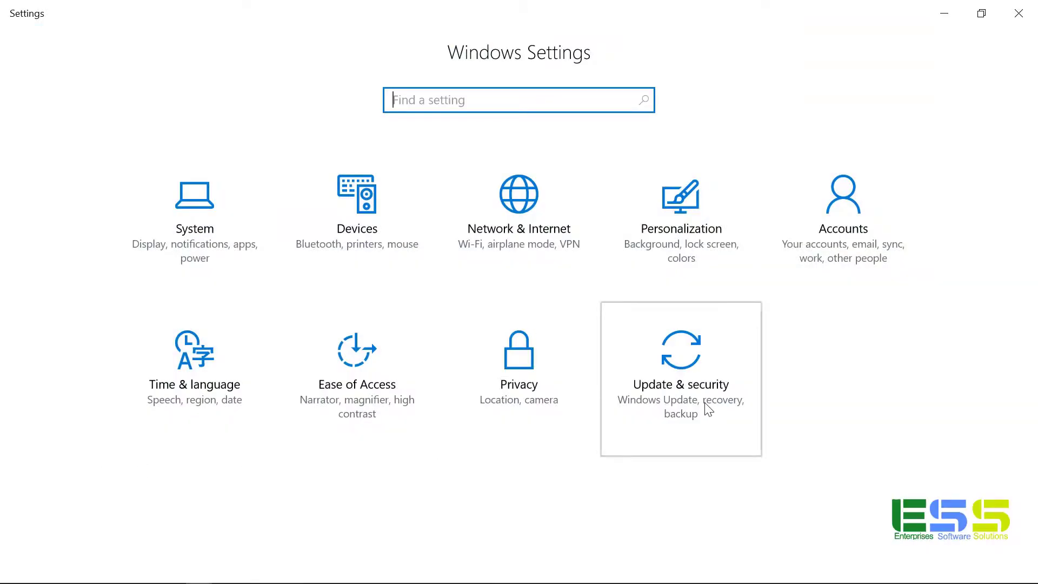
pyautogui.click(705, 413)
pyautogui.click(84, 292)
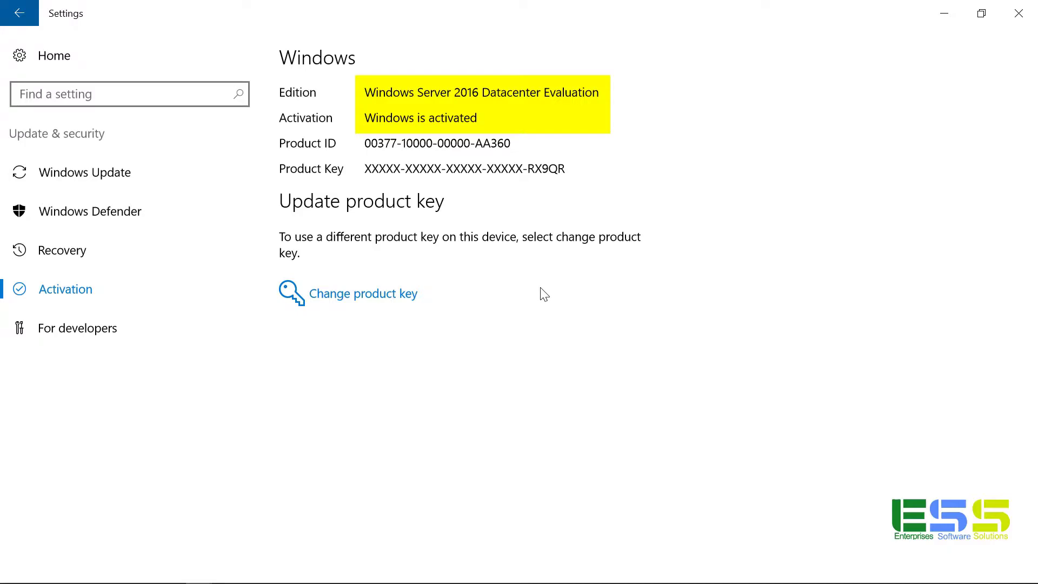
# Paste the new product key into the Change product key prompt.
pyautogui.click(408, 297)
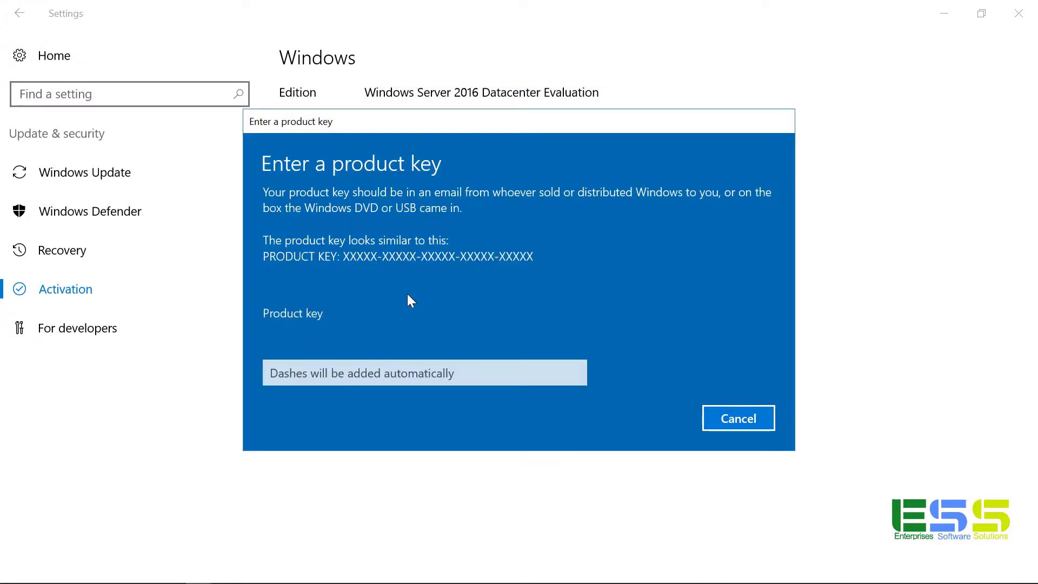
pyautogui.click(401, 364)
pyautogui.hotkey('ctrl', 'v')
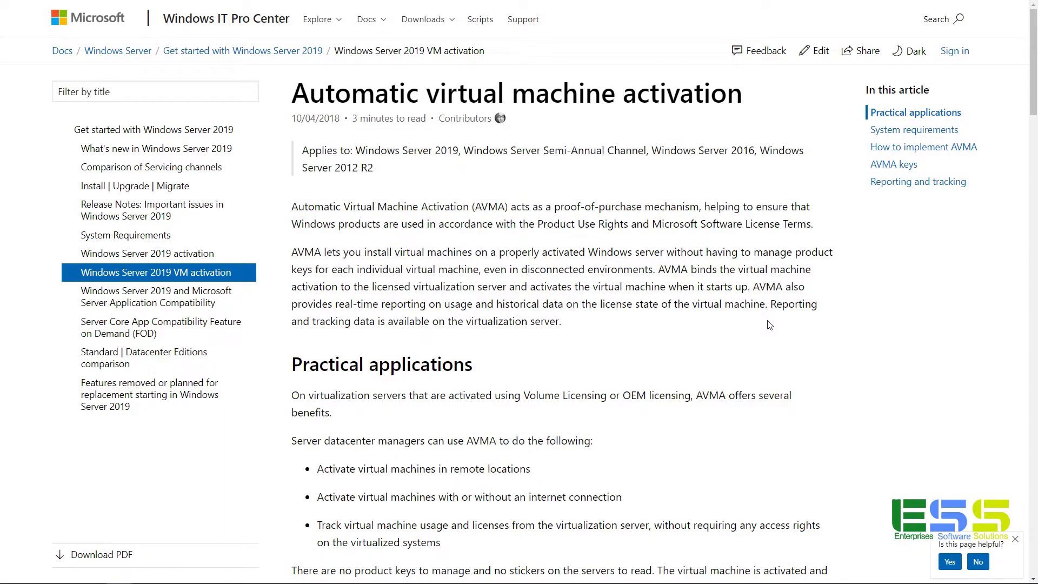
# Scroll the AVMA article down to the 'How to implement AVMA' section.
pyautogui.scroll(-1, 770, 325)
pyautogui.scroll(-10, 770, 324)
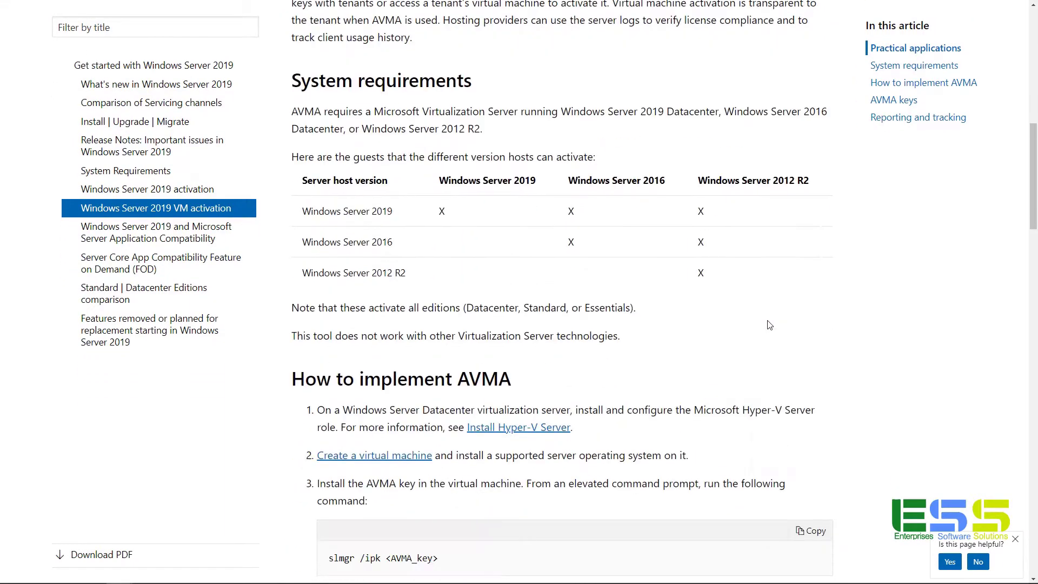
pyautogui.scroll(-1, 770, 324)
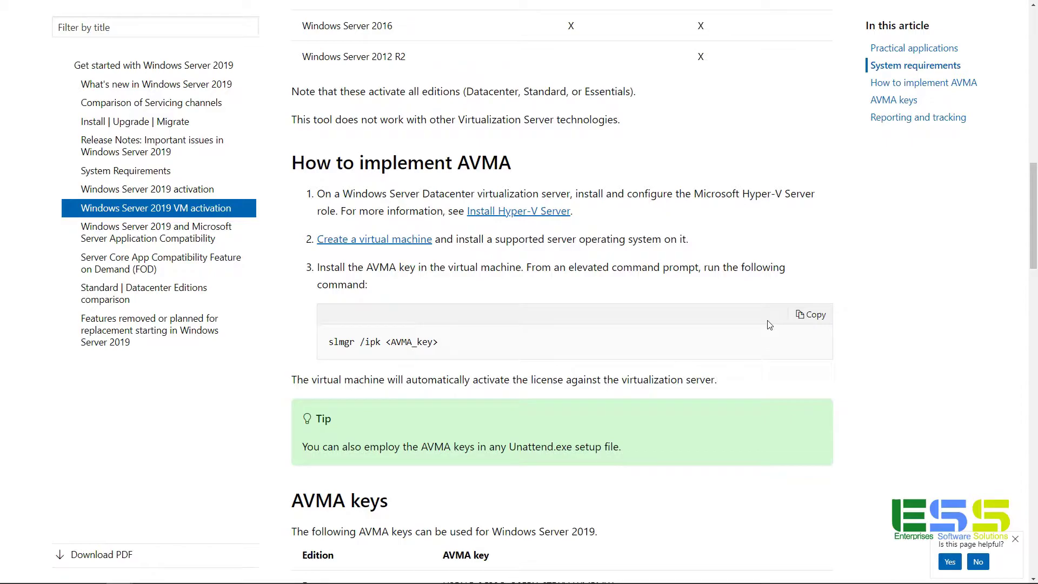
# Cancel the rejected key prompt, close Settings, and launch cmd as administrator.
pyautogui.hotkey('alt', 'Tab')
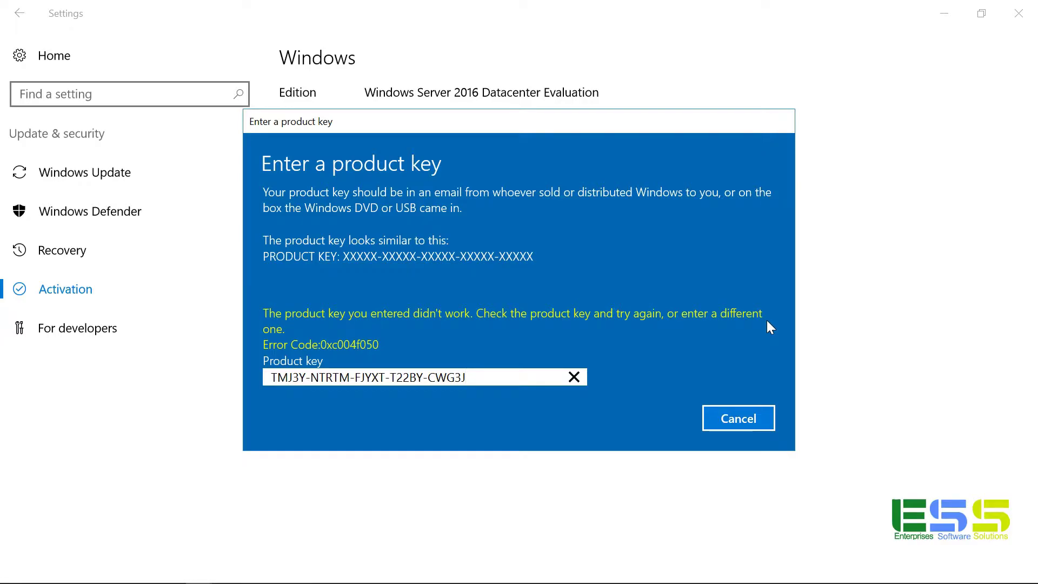
pyautogui.click(754, 420)
pyautogui.click(1018, 13)
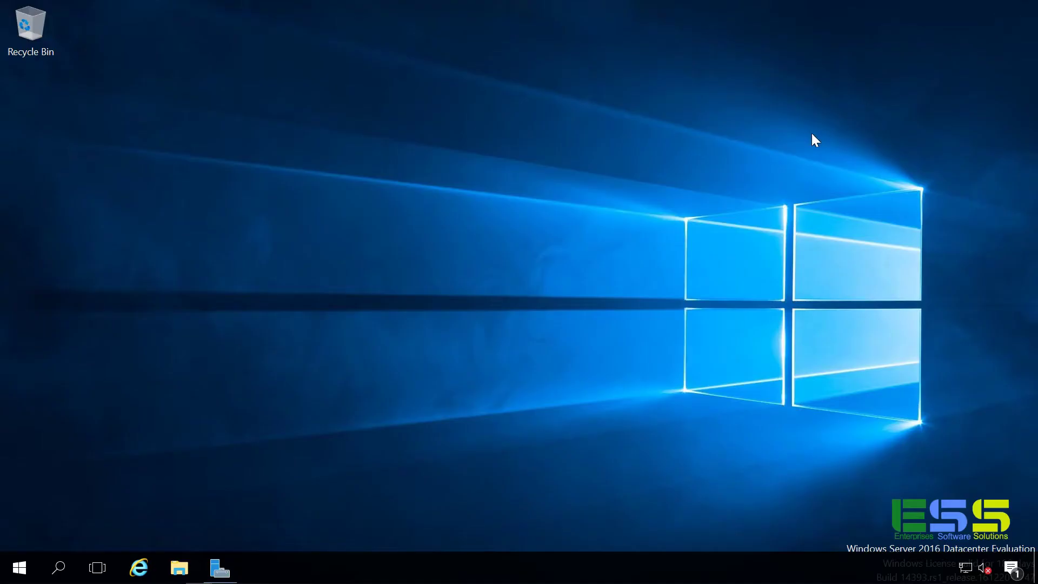
pyautogui.press('super+r')
pyautogui.write('cmd')
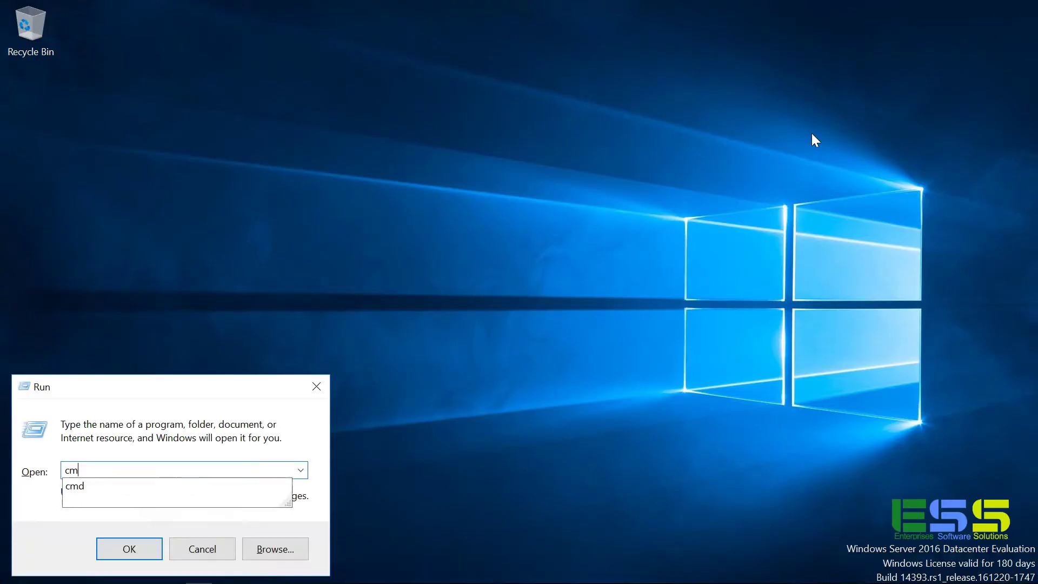
pyautogui.press('Return')
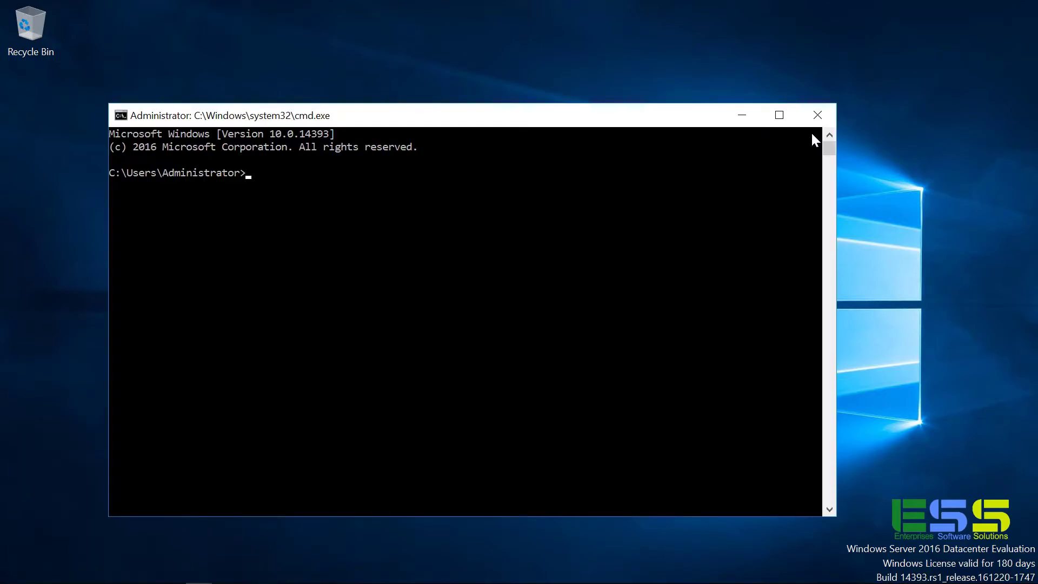
# Run slmgr /ipk with the pasted product key and dismiss the 0xC004F069 error.
pyautogui.write('slmgr /ipk')
pyautogui.hotkey('ctrl', 'v')
pyautogui.press('Return')
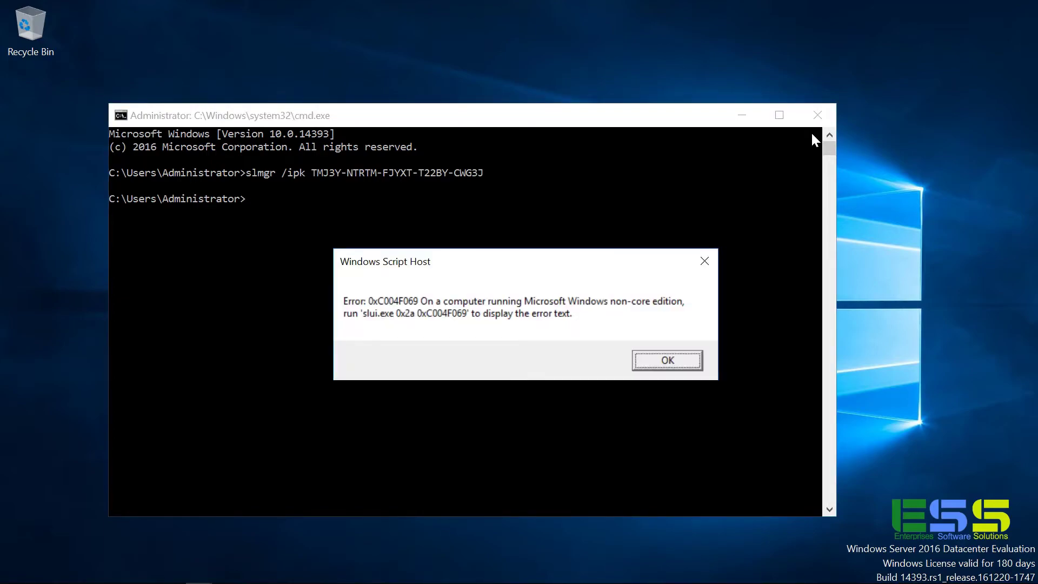
pyautogui.press('Return')
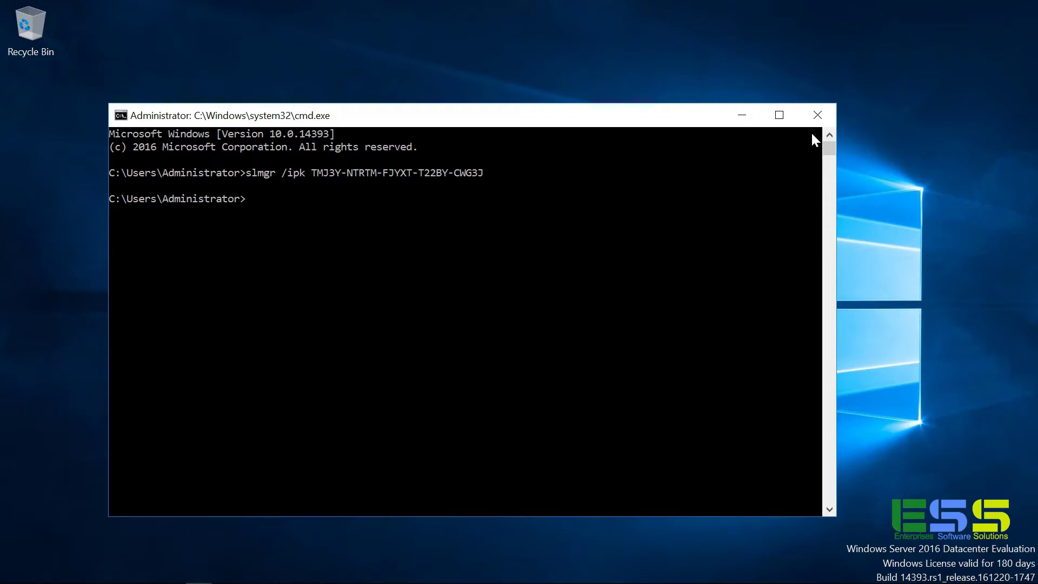
# Run dism /online /get-currentedition and /get-targeteditions, showing ServerDatacenterEval upgradable to ServerDatacenter.
pyautogui.write('dism /online /get-currentedition')
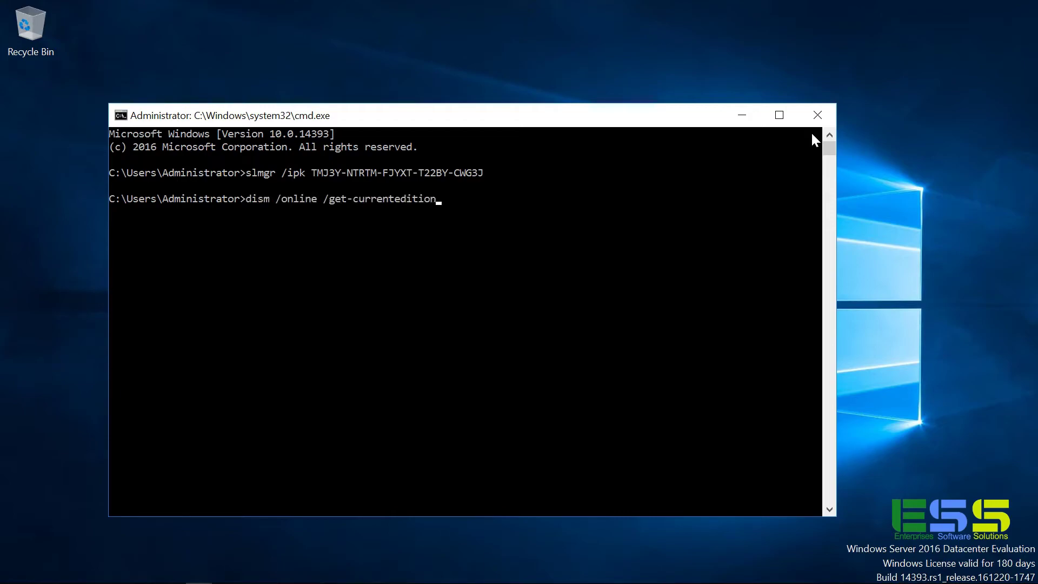
pyautogui.press('Return')
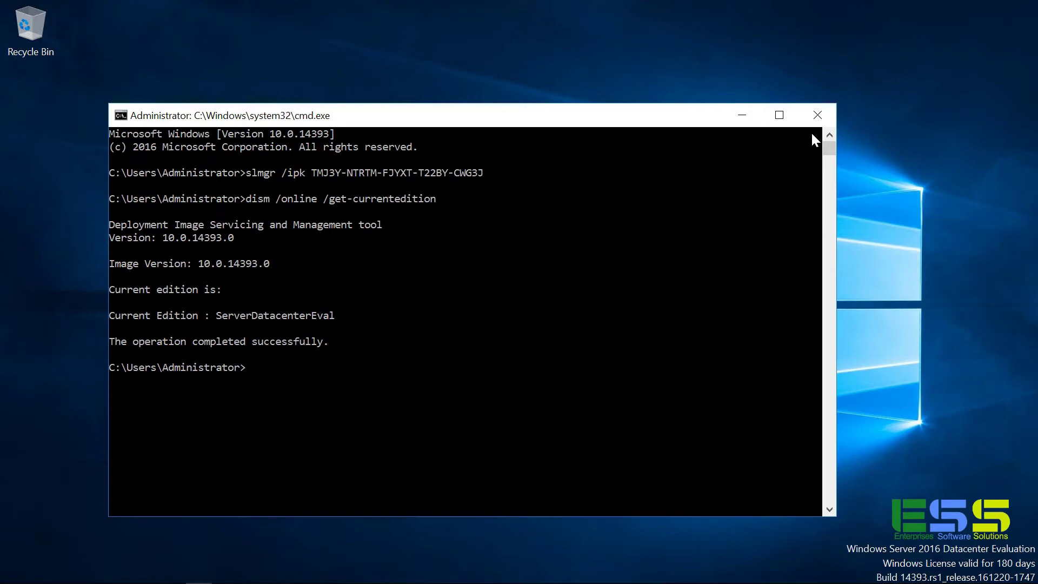
pyautogui.write('dism /online /get-targeteditions')
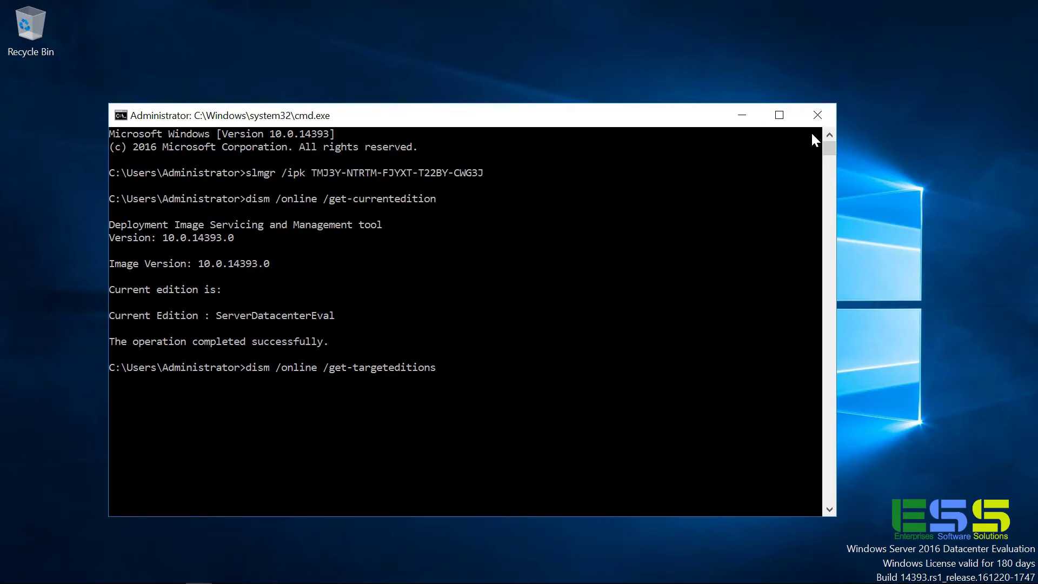
pyautogui.press('Return')
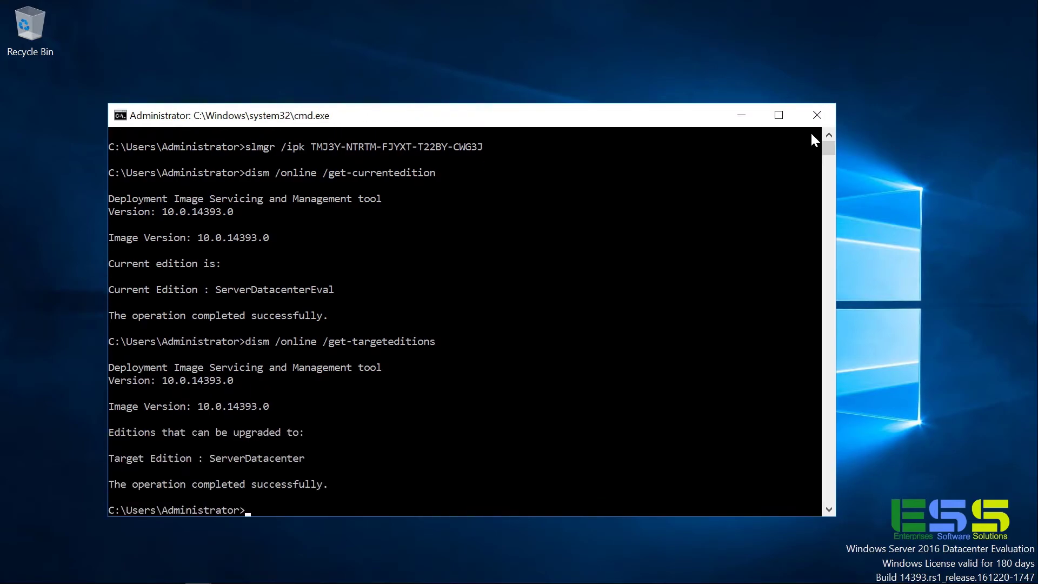
# Run dism /online /set-edition:ServerDatacenter with the product key and /accepteula.
pyautogui.write('dism /online /set')
pyautogui.write('-edition:ServerDatacenter /productkey:TMJ3Y-NTRTM-FJYXT-T22BY-CWG3J /accepteula')
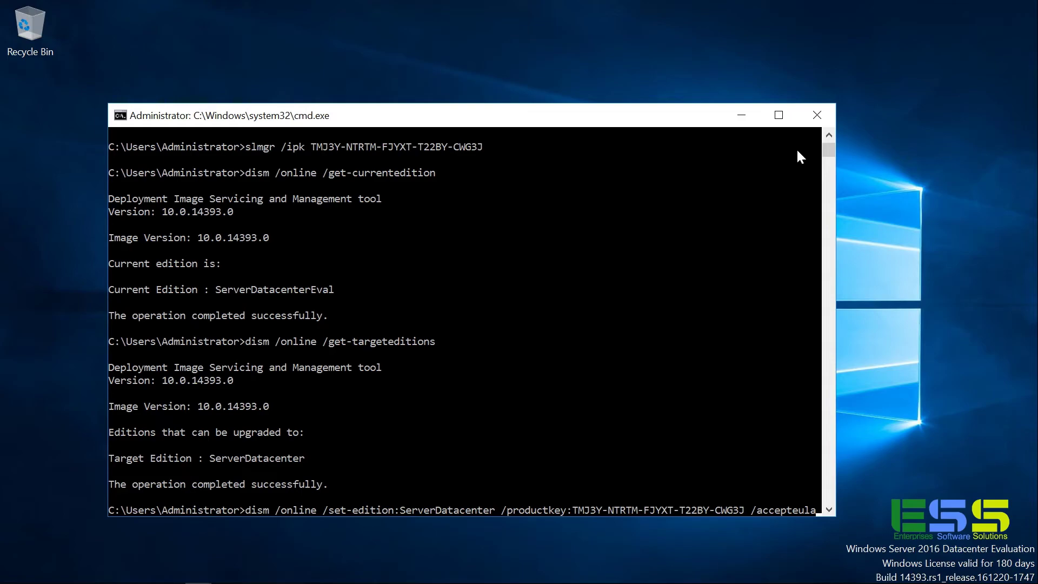
pyautogui.press('Return')
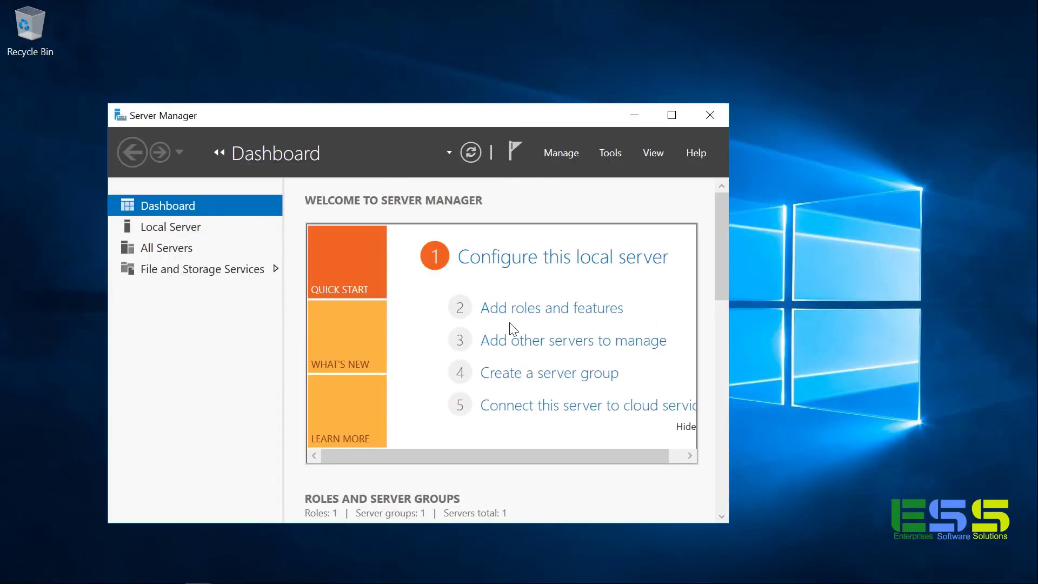
# Minimize Server Manager and open Settings' Activation page showing Windows Server 2016 Datacenter activated.
pyautogui.click(628, 120)
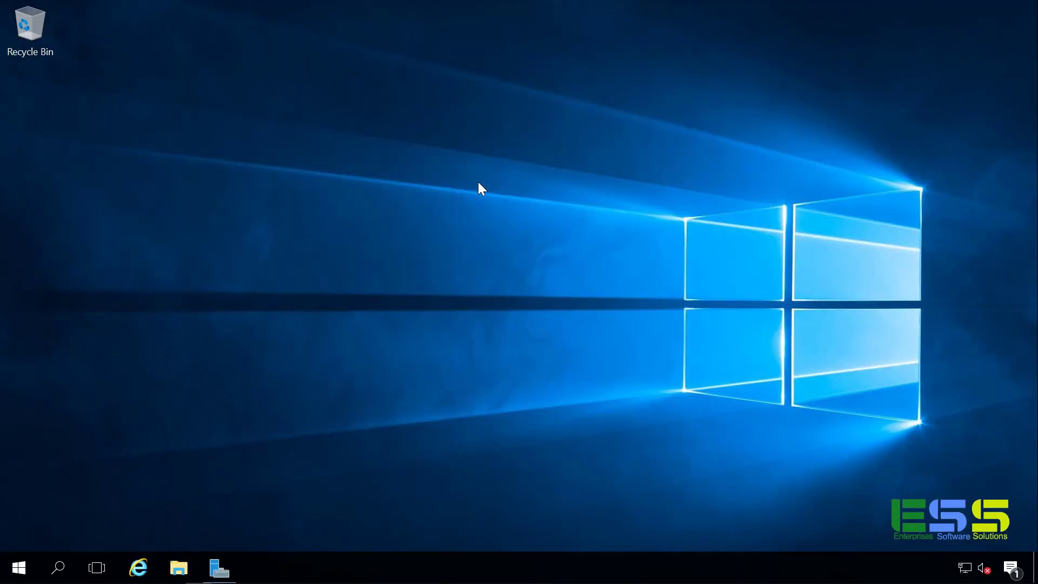
pyautogui.press('super')
pyautogui.click(22, 493)
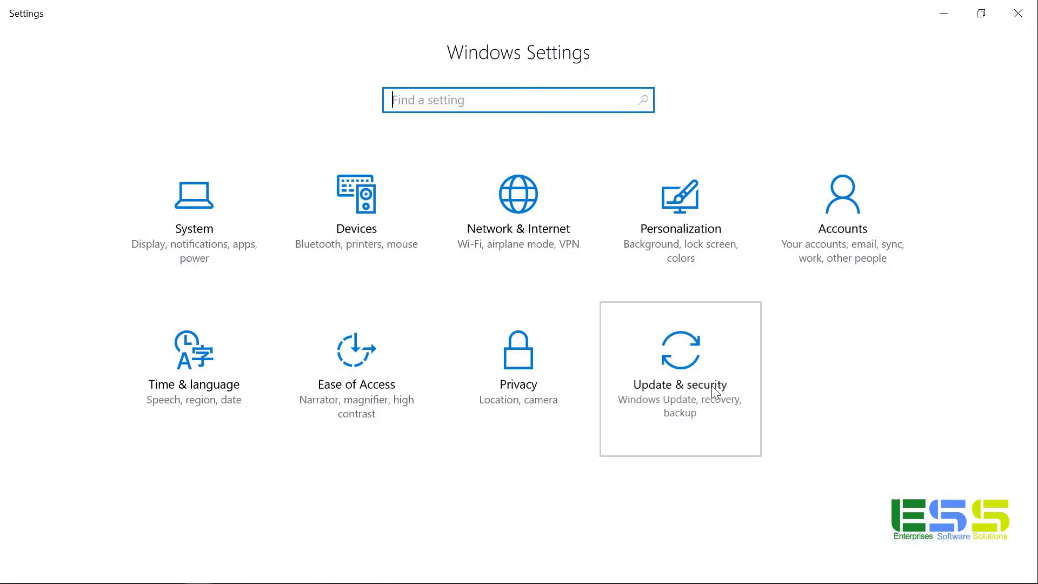
pyautogui.click(708, 387)
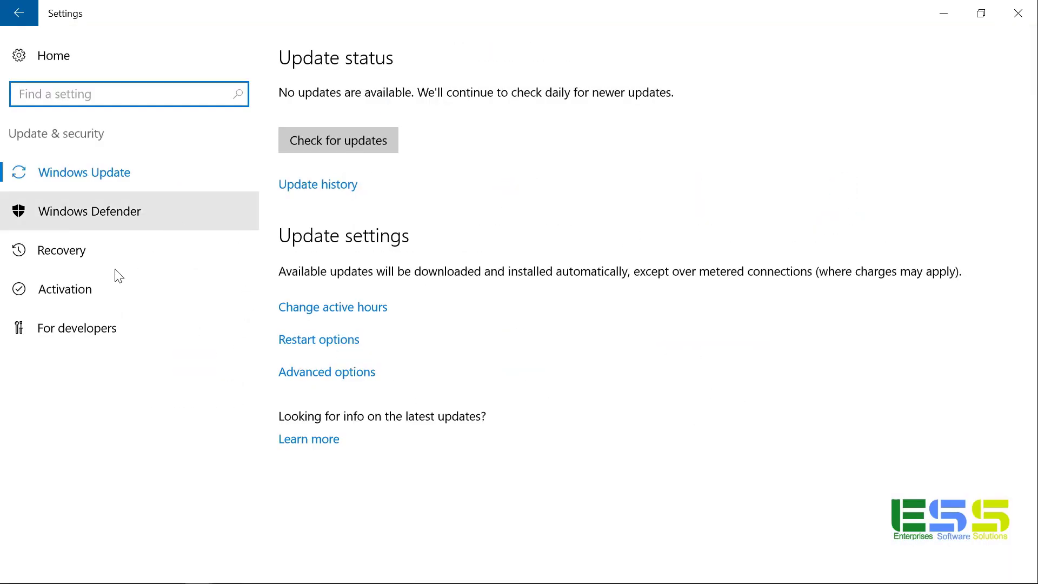
pyautogui.click(80, 292)
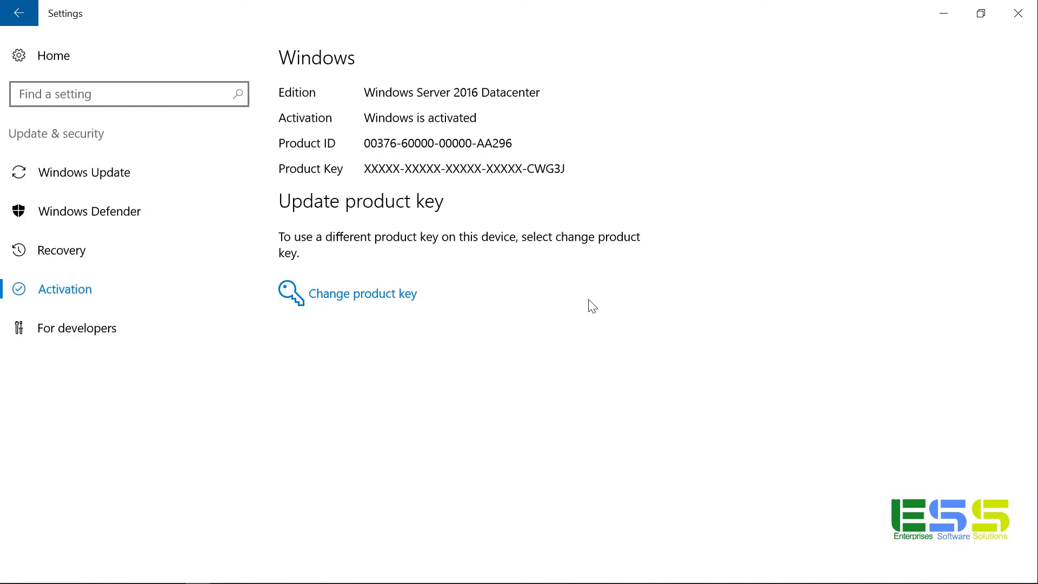